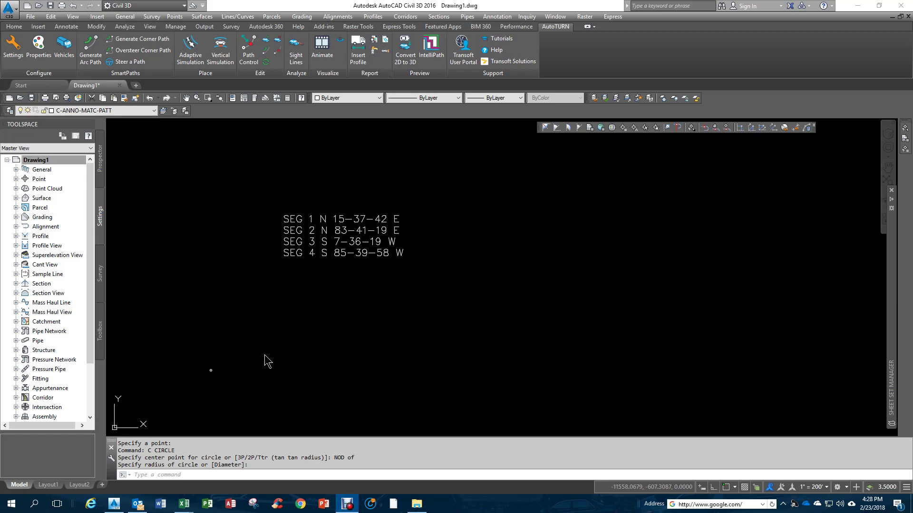
Move the Transparent Commands toolbar aside, then toggle it off and back on from the CIVIL menu
{"action": "left_click", "coordinate": [545, 127]}
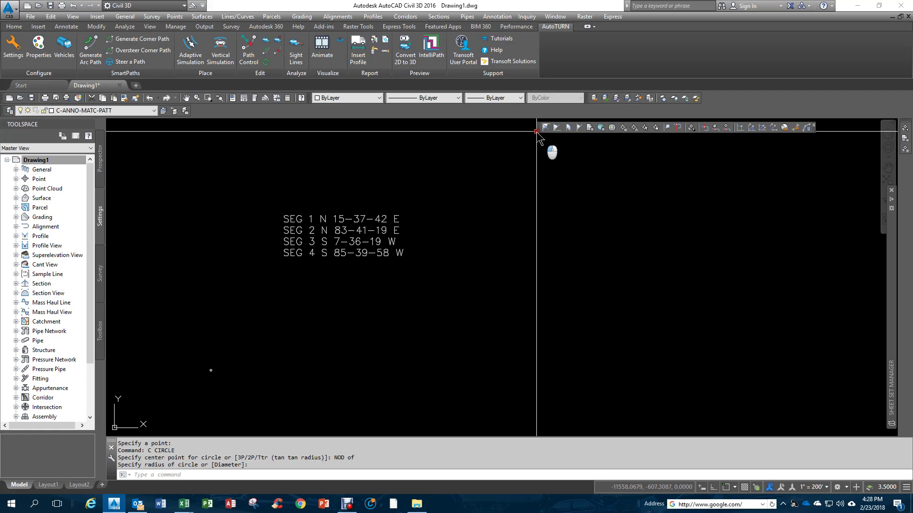
{"action": "left_click_drag", "start_coordinate": [536, 131], "coordinate": [534, 139]}
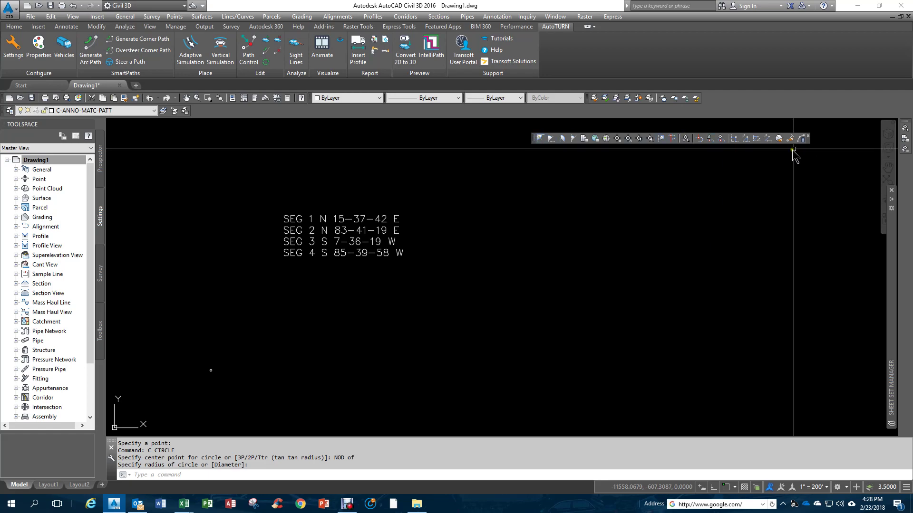
{"action": "right_click", "coordinate": [907, 195]}
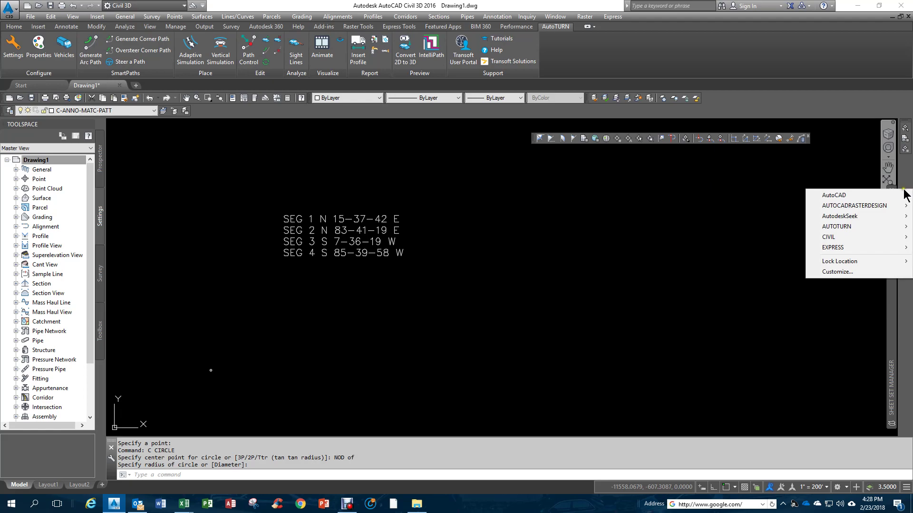
{"action": "mouse_move", "coordinate": [831, 240]}
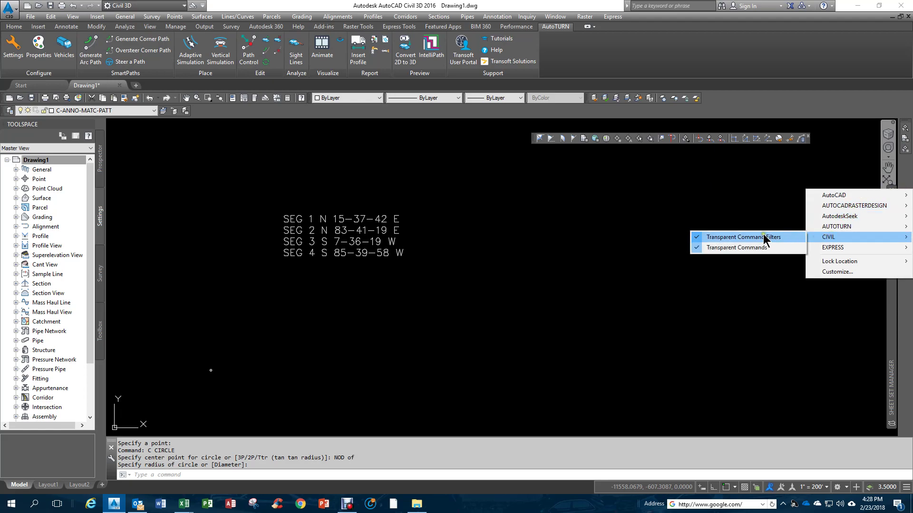
{"action": "left_click", "coordinate": [714, 255]}
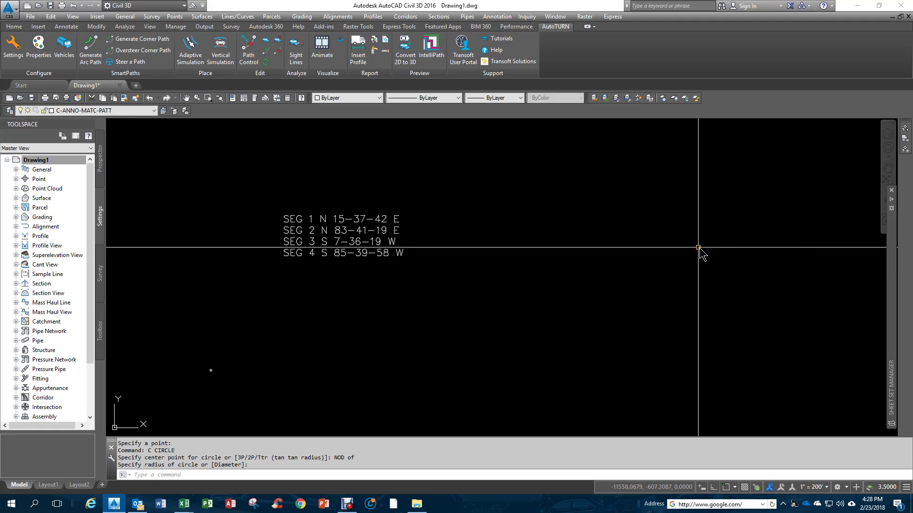
{"action": "right_click", "coordinate": [903, 186]}
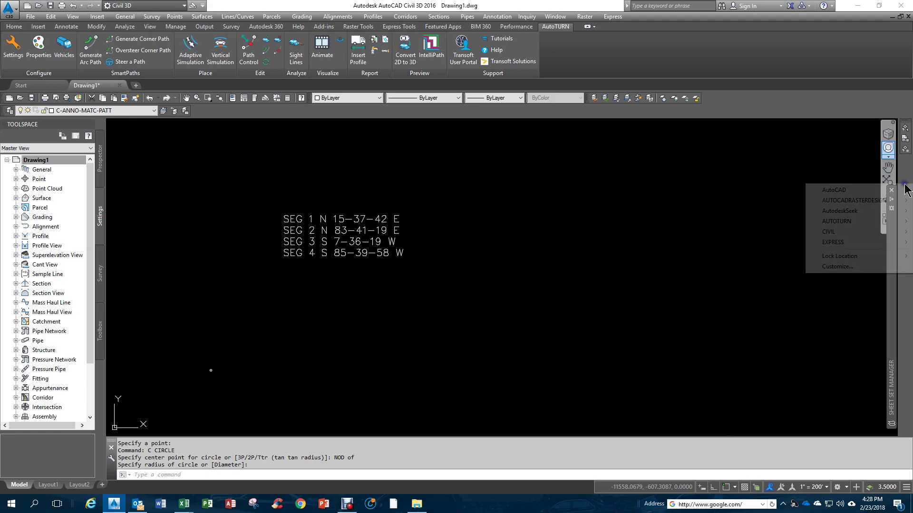
{"action": "mouse_move", "coordinate": [833, 232]}
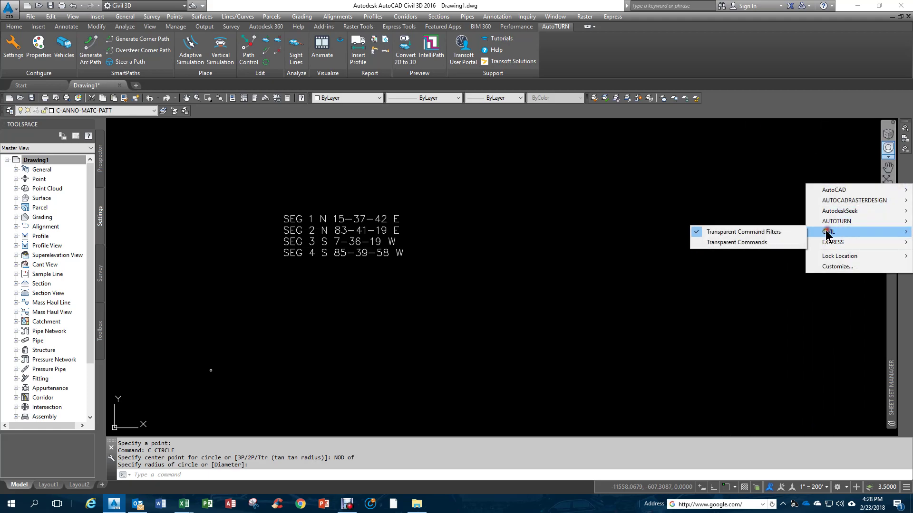
{"action": "left_click", "coordinate": [696, 244]}
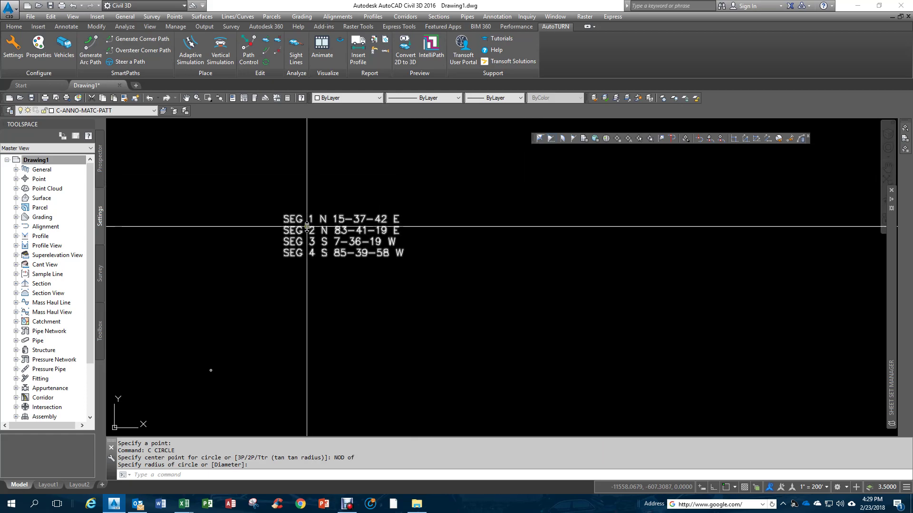
Start a line (L) at the existing point using the Node snap
{"action": "type", "text": "L"}
{"action": "key", "text": "Return"}
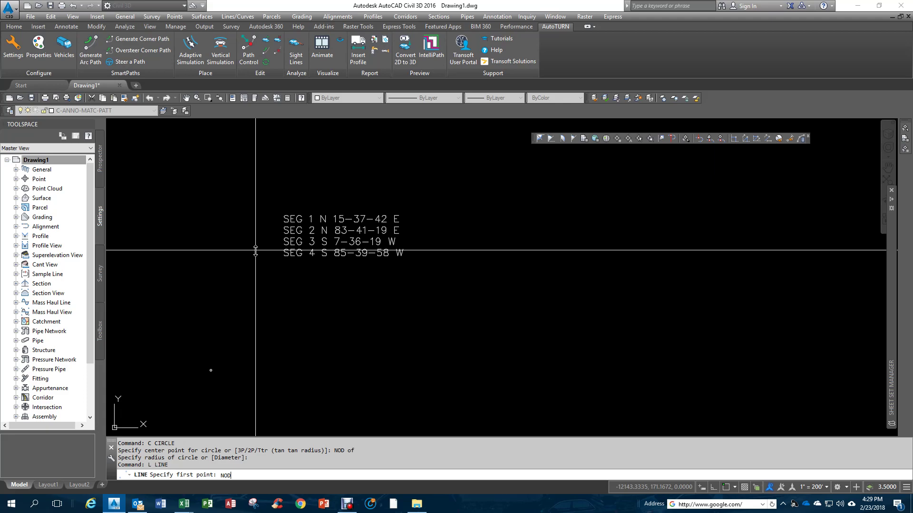
{"action": "type", "text": "NOD"}
{"action": "key", "text": "Return"}
{"action": "left_click", "coordinate": [211, 371]}
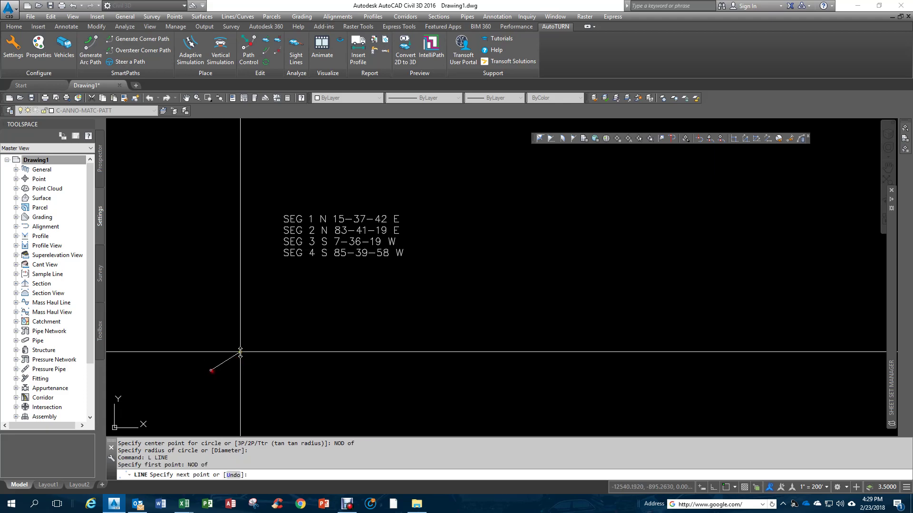
With Bearing Distance, set the first side's bearing to 15.3742 in the NE quadrant
{"action": "left_click", "coordinate": [553, 139]}
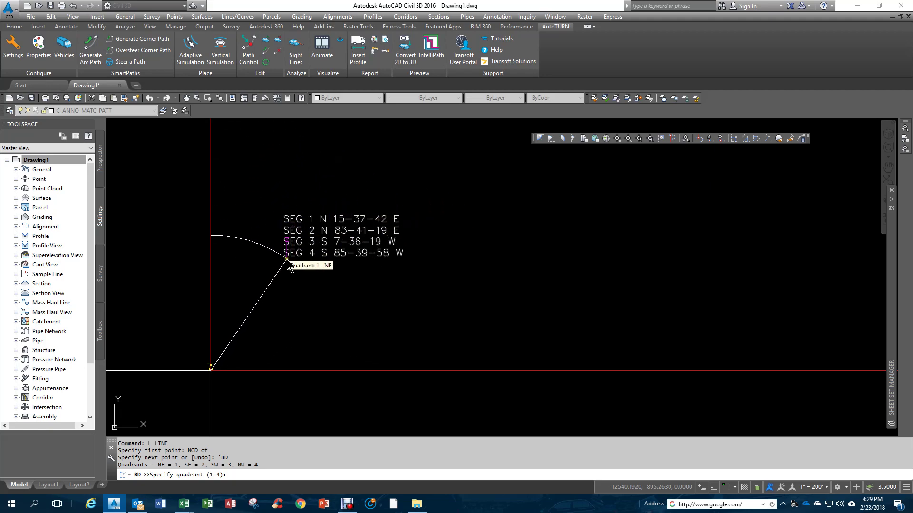
{"action": "left_click", "coordinate": [285, 248]}
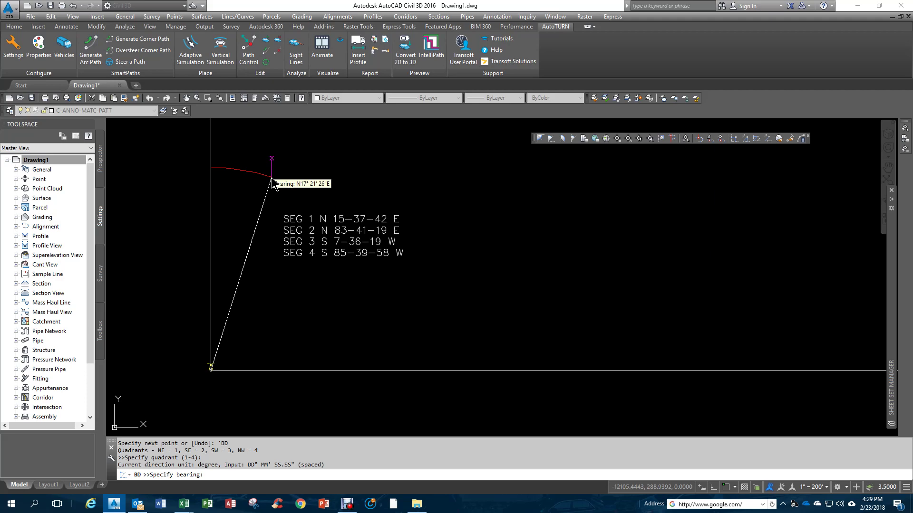
{"action": "type", "text": "15.3742"}
{"action": "key", "text": "Return"}
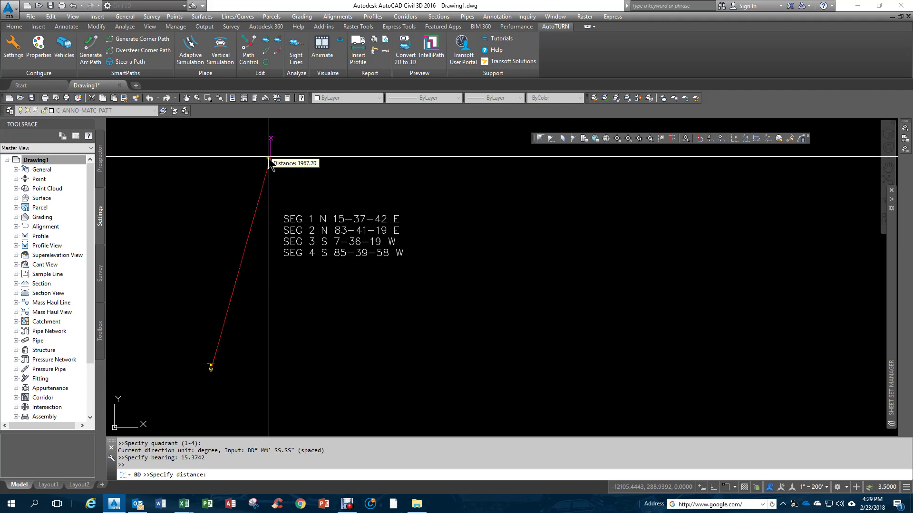
Fix the first side's length, then draw the second side at NE bearing 83.4119, 1850 long
{"action": "left_click", "coordinate": [269, 158]}
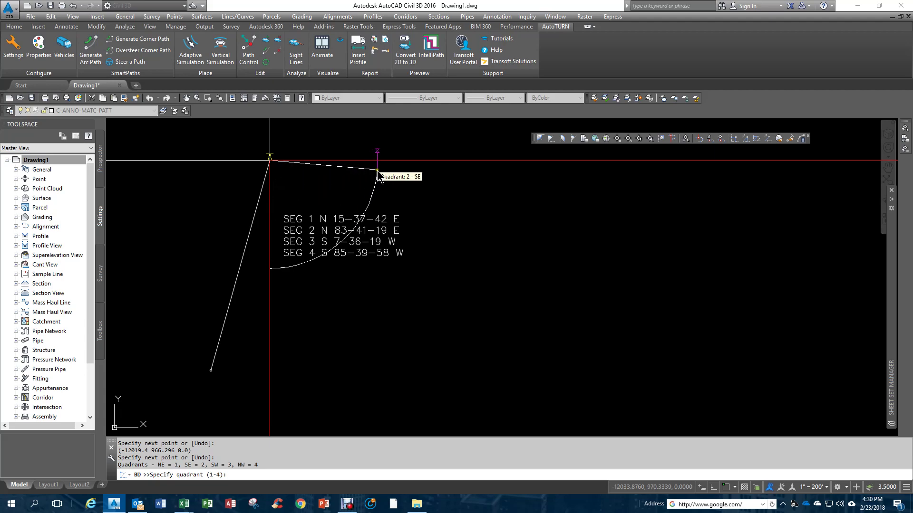
{"action": "middle_click_drag", "start_coordinate": [378, 175], "coordinate": [363, 198]}
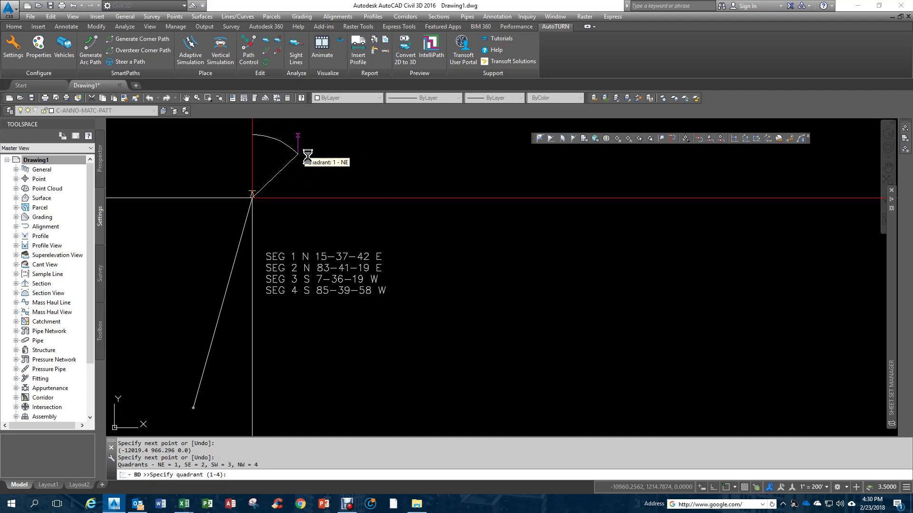
{"action": "left_click", "coordinate": [335, 166]}
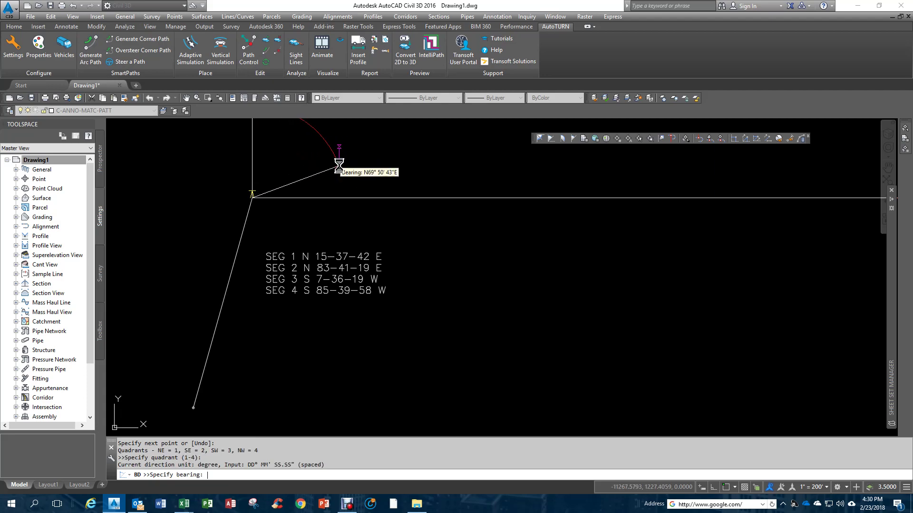
{"action": "type", "text": "83.4119"}
{"action": "key", "text": "Return"}
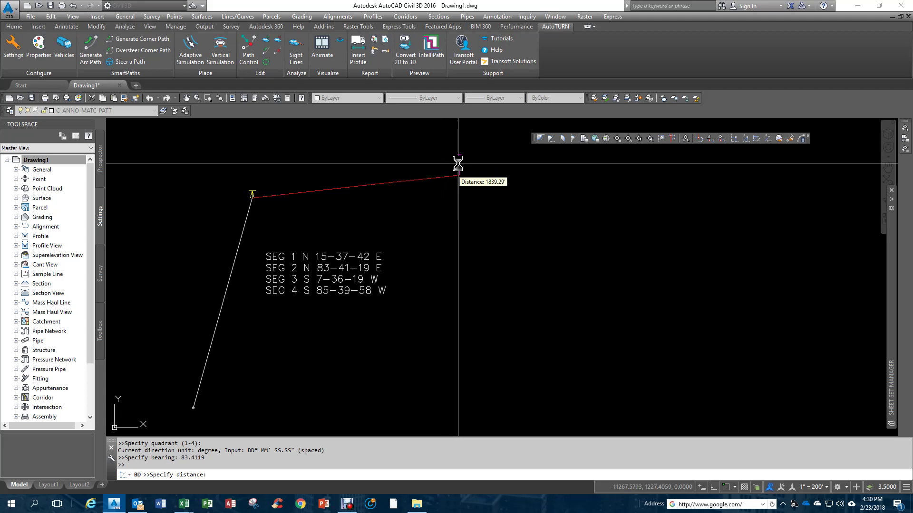
{"action": "type", "text": "1850"}
{"action": "key", "text": "Return"}
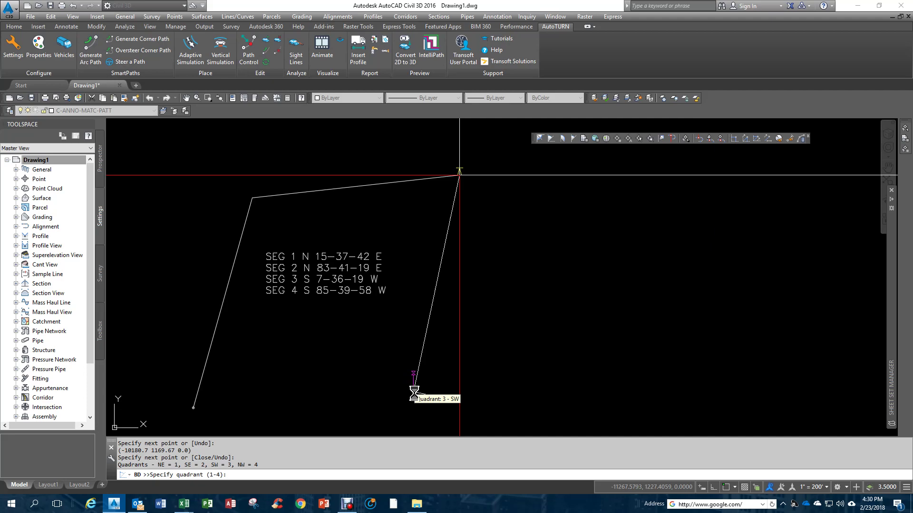
Draw the third side in the SW quadrant at bearing 7.3619, 2000 long
{"action": "left_click", "coordinate": [304, 297]}
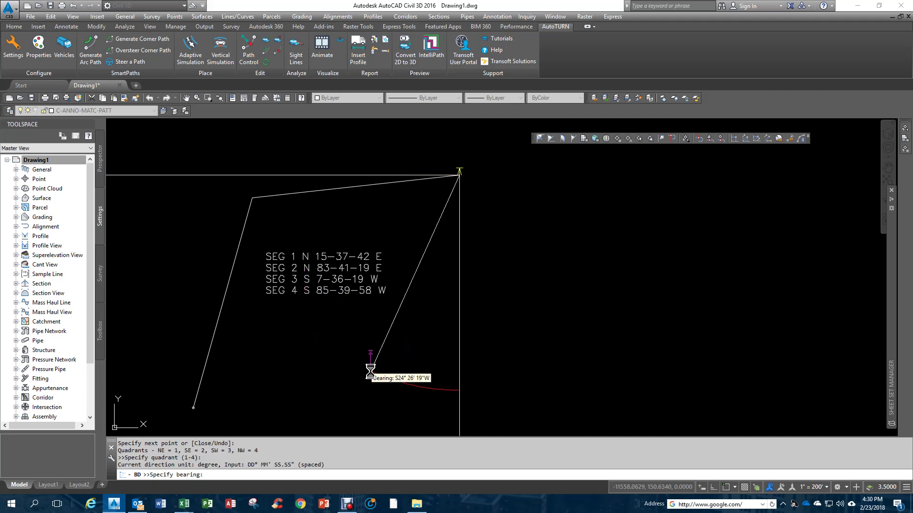
{"action": "type", "text": "7.3619"}
{"action": "key", "text": "Return"}
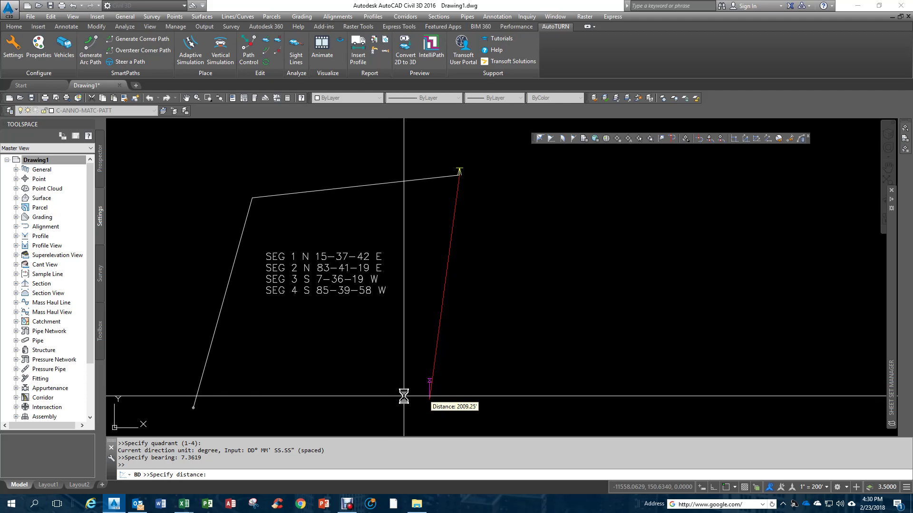
{"action": "type", "text": "000"}
{"action": "key", "text": "Return"}
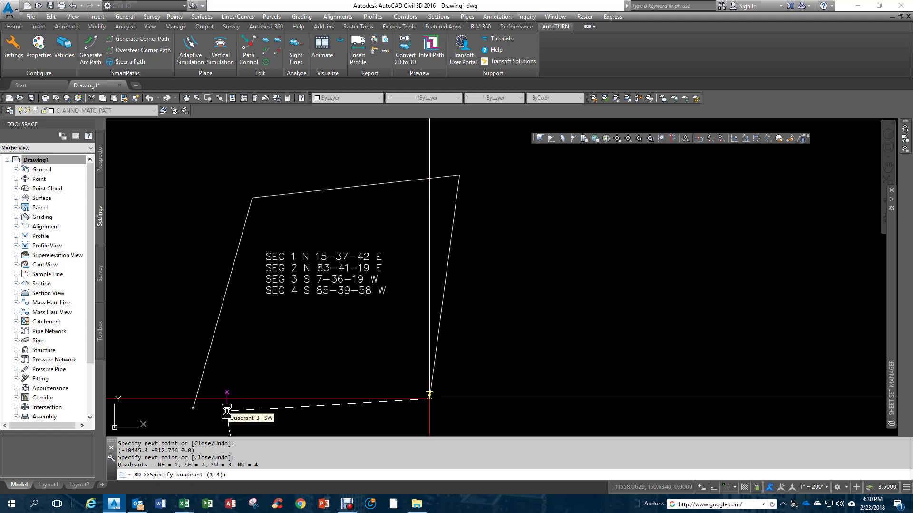
Draw the fourth side in the SW quadrant at bearing 85.3958, 2131 long, ending bearing entry
{"action": "left_click", "coordinate": [225, 411]}
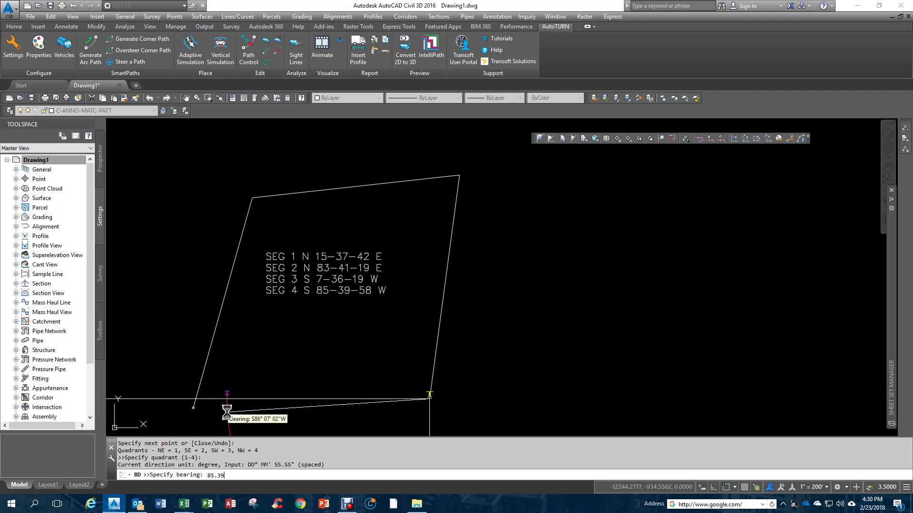
{"action": "type", "text": "85.3958"}
{"action": "key", "text": "Return"}
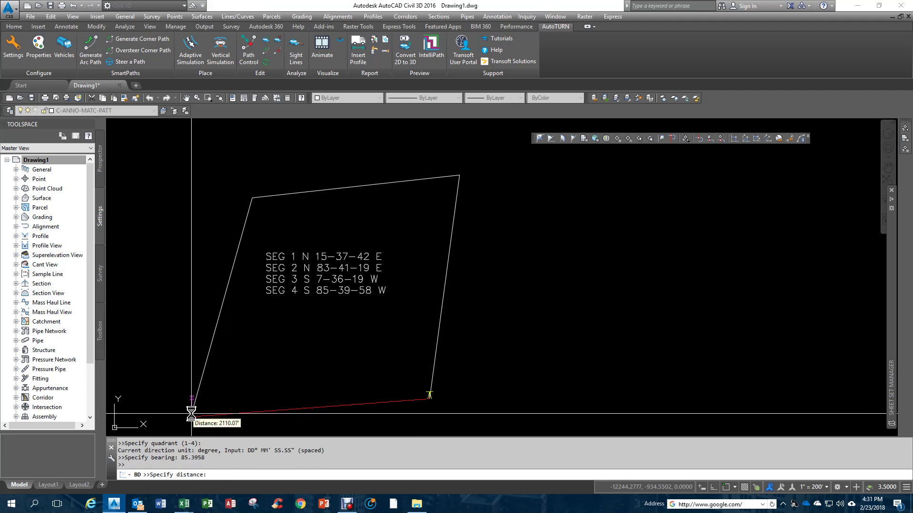
{"action": "type", "text": "2131"}
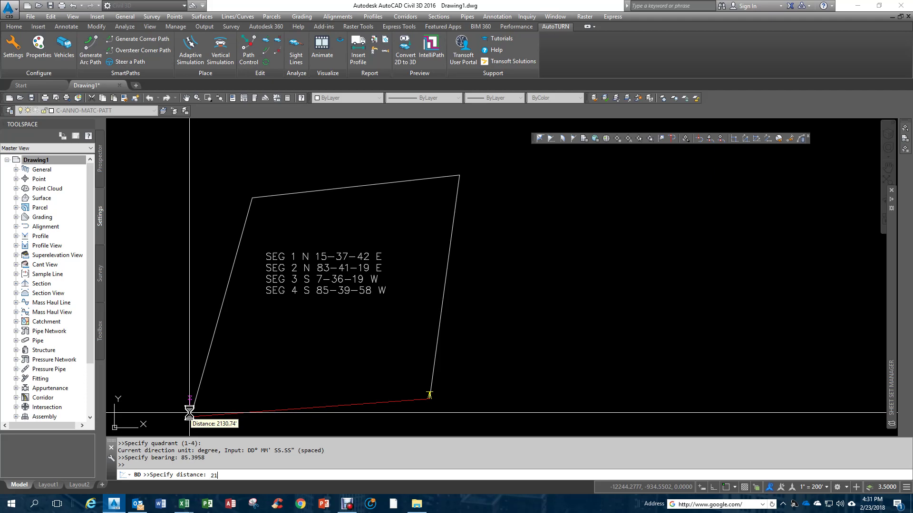
{"action": "key", "text": "Return"}
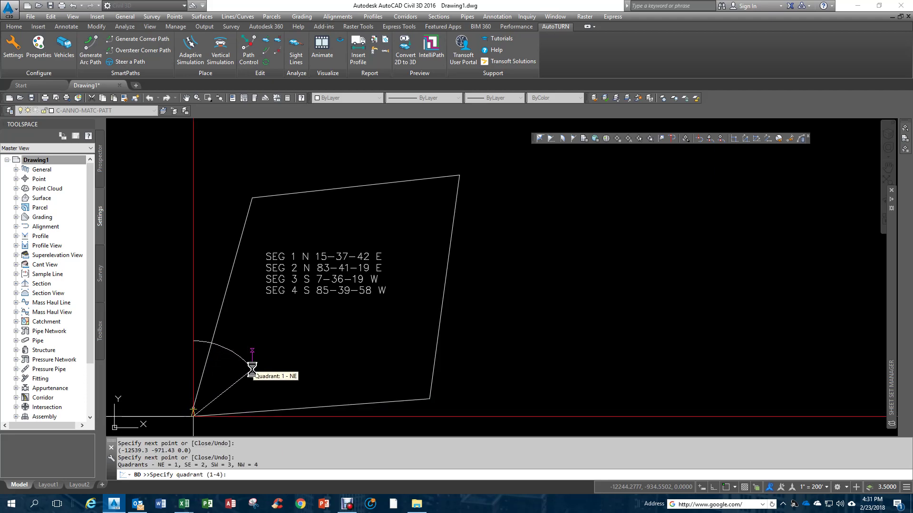
{"action": "key", "text": "Escape"}
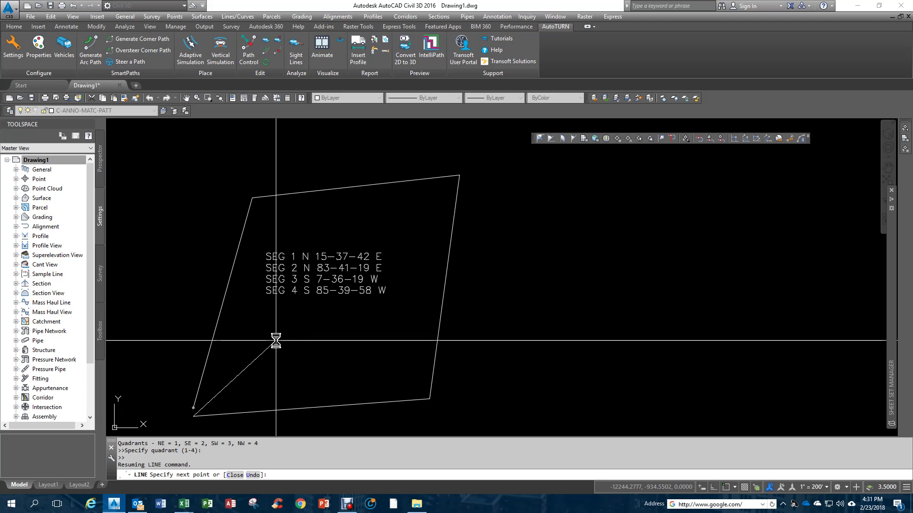
End the line command and add a Single Segment label to the parcel's top edge, then select it
{"action": "key", "text": "Escape"}
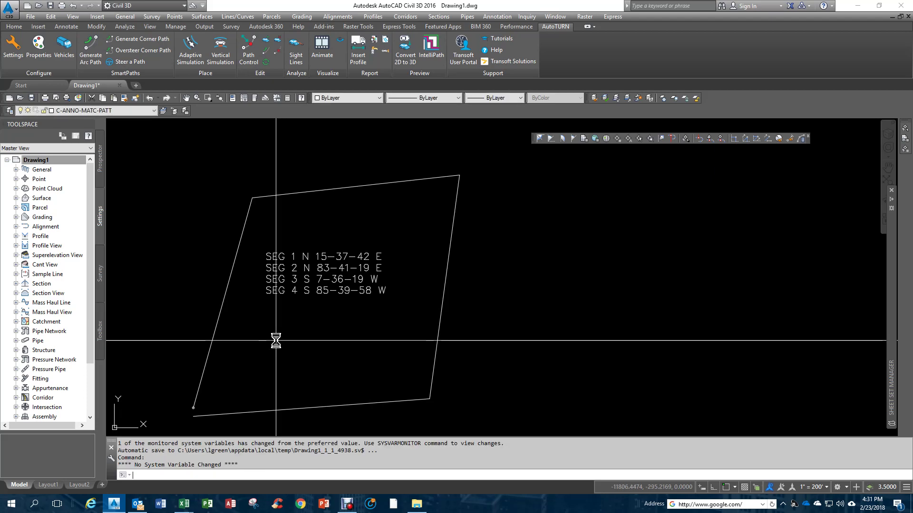
{"action": "mouse_move", "coordinate": [276, 341]}
{"action": "middle_mouse_down"}
{"action": "mouse_move", "coordinate": [292, 241]}
{"action": "mouse_move", "coordinate": [328, 212]}
{"action": "mouse_move", "coordinate": [408, 194]}
{"action": "mouse_move", "coordinate": [412, 178]}
{"action": "middle_mouse_up"}
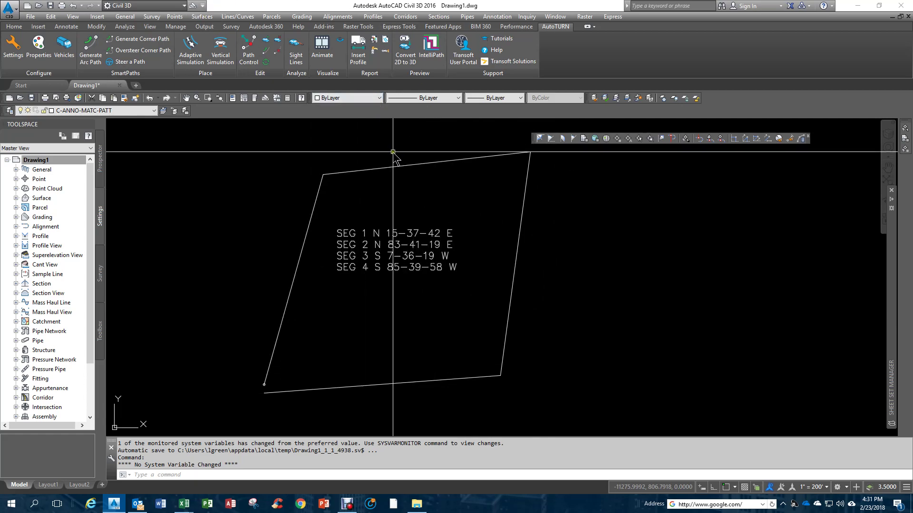
{"action": "middle_click_drag", "start_coordinate": [393, 153], "coordinate": [376, 165]}
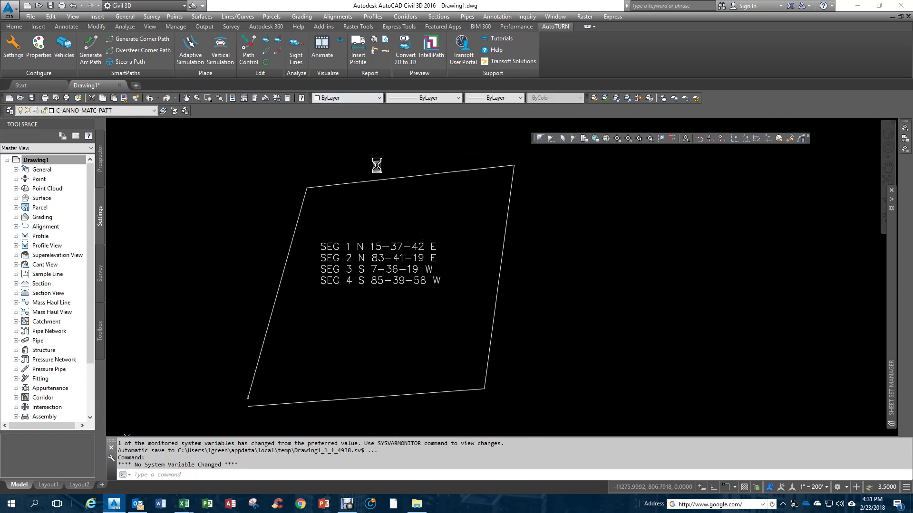
{"action": "left_click", "coordinate": [240, 17]}
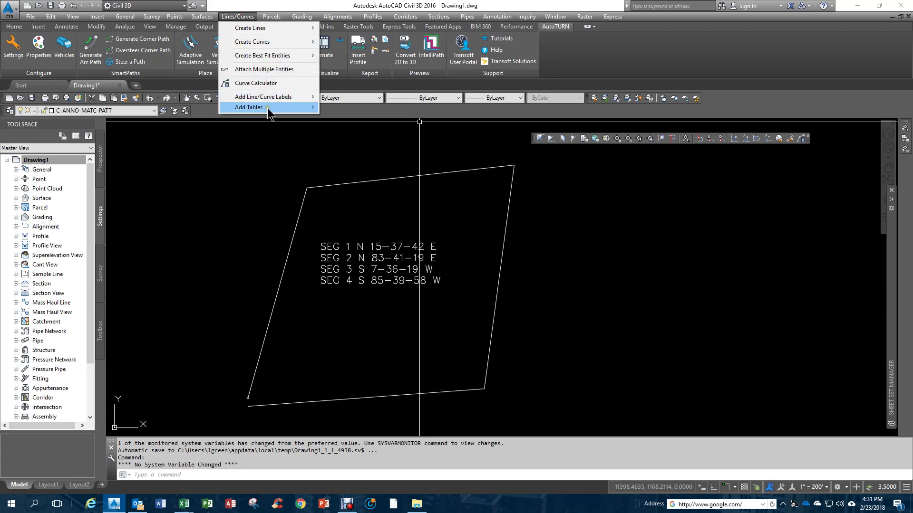
{"action": "mouse_move", "coordinate": [257, 96]}
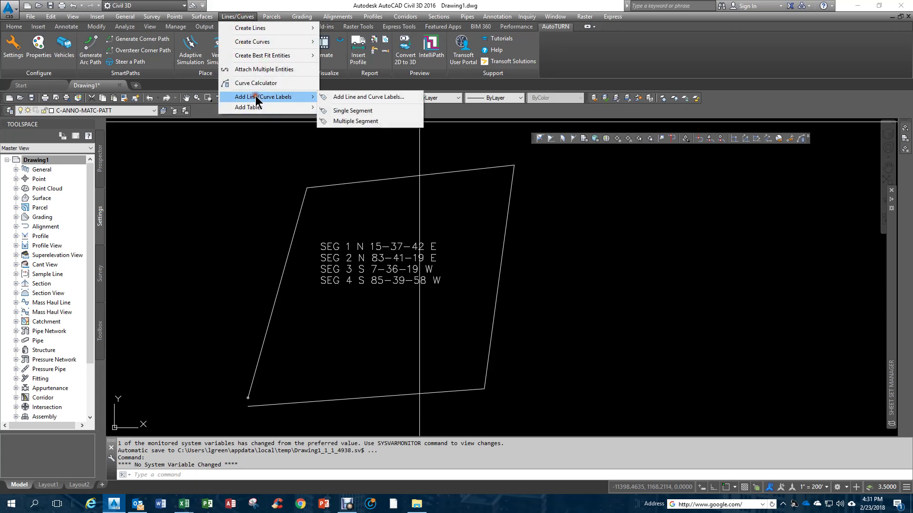
{"action": "left_click", "coordinate": [360, 111]}
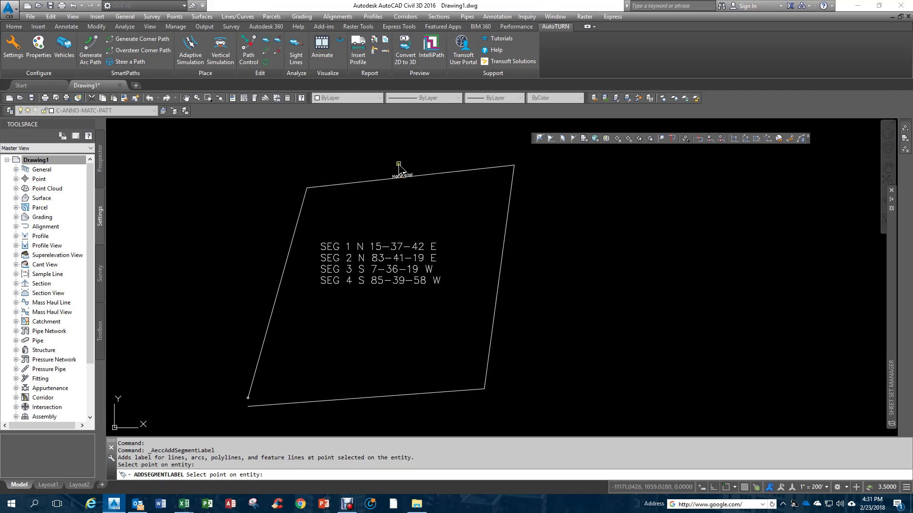
{"action": "scroll", "coordinate": [405, 176], "scroll_direction": "up", "scroll_amount": 2}
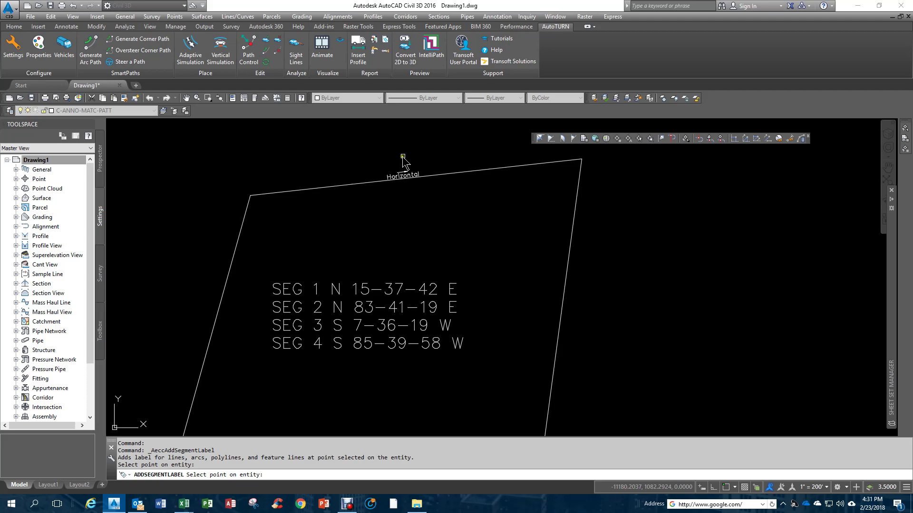
{"action": "key", "text": "Return"}
{"action": "left_click", "coordinate": [407, 177]}
Change the top-edge label's style to Bearing over Distance through Edit Label Style
{"action": "right_click", "coordinate": [433, 146]}
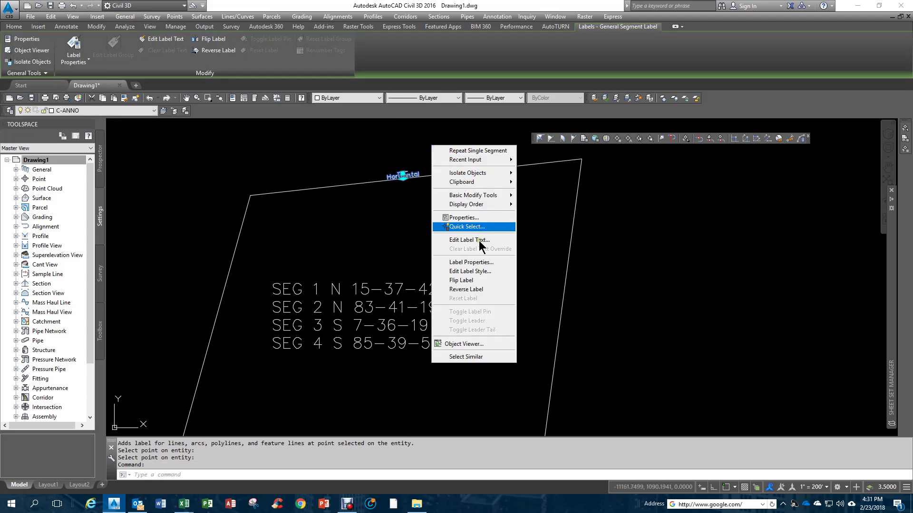
{"action": "left_click", "coordinate": [459, 273]}
{"action": "left_click", "coordinate": [440, 153]}
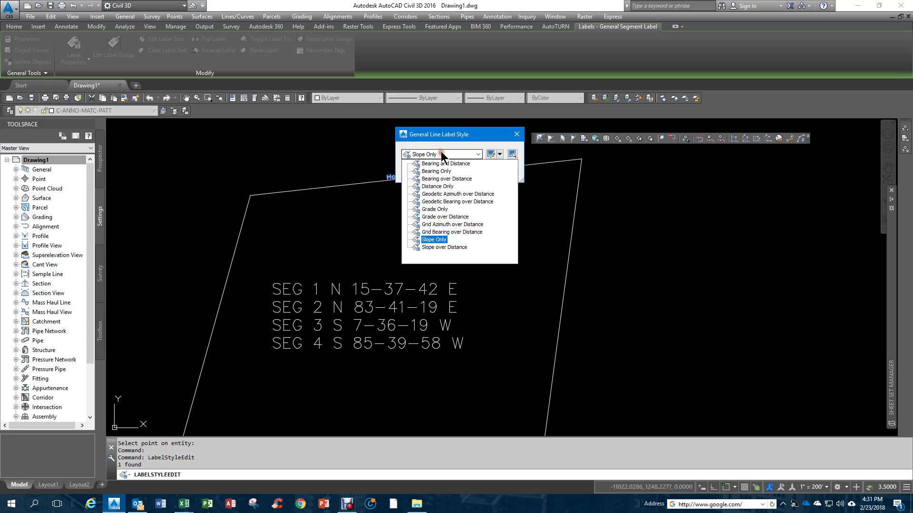
{"action": "left_click", "coordinate": [434, 179]}
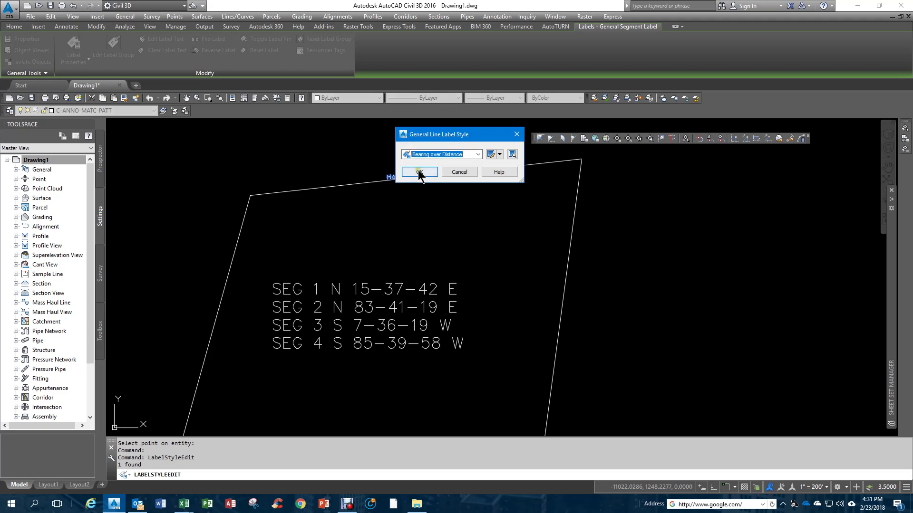
{"action": "left_click", "coordinate": [415, 173]}
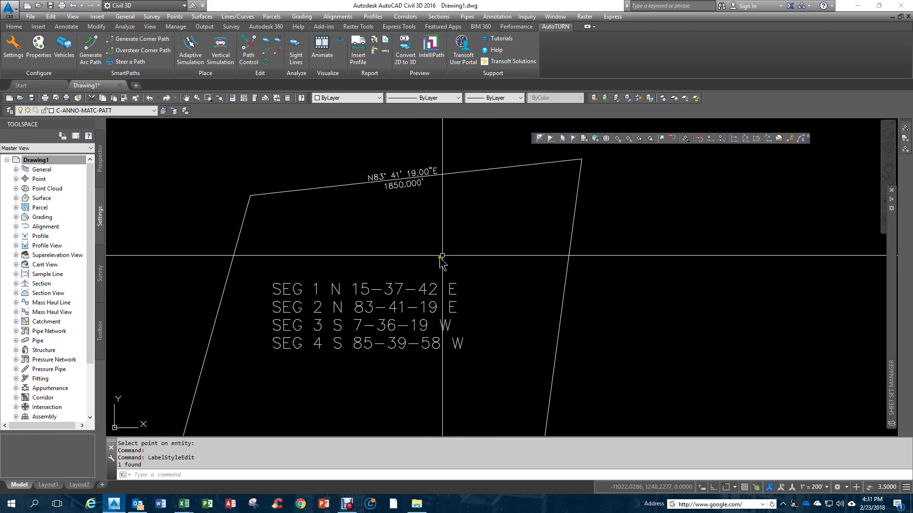
{"action": "mouse_move", "coordinate": [306, 241]}
{"action": "middle_mouse_down"}
{"action": "mouse_move", "coordinate": [345, 148]}
{"action": "mouse_move", "coordinate": [307, 168]}
{"action": "middle_mouse_up"}
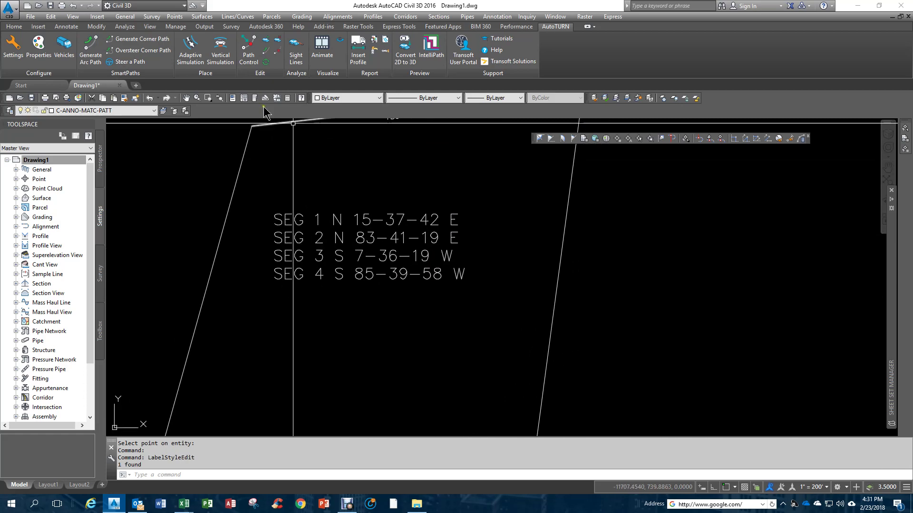
Set Add Labels to Line and Curve with the Bearing over Distance line style and begin labelling
{"action": "left_click", "coordinate": [125, 17]}
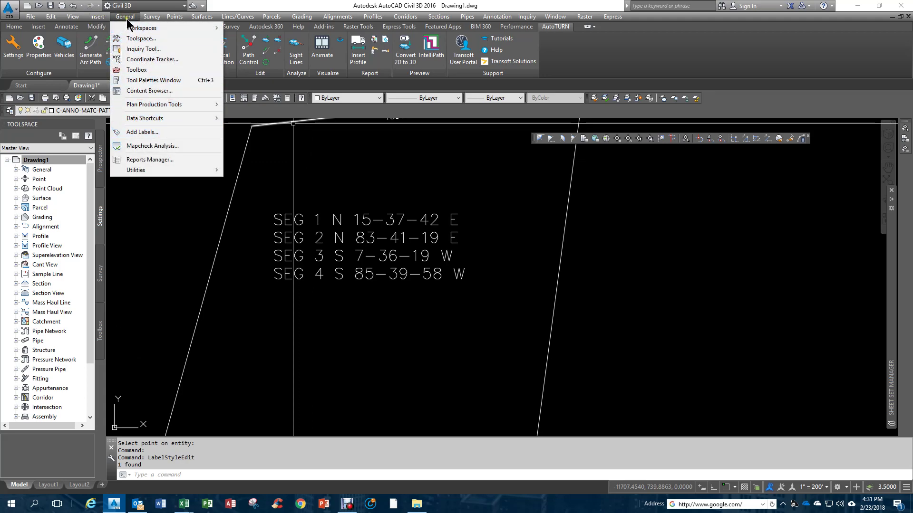
{"action": "left_click", "coordinate": [144, 133]}
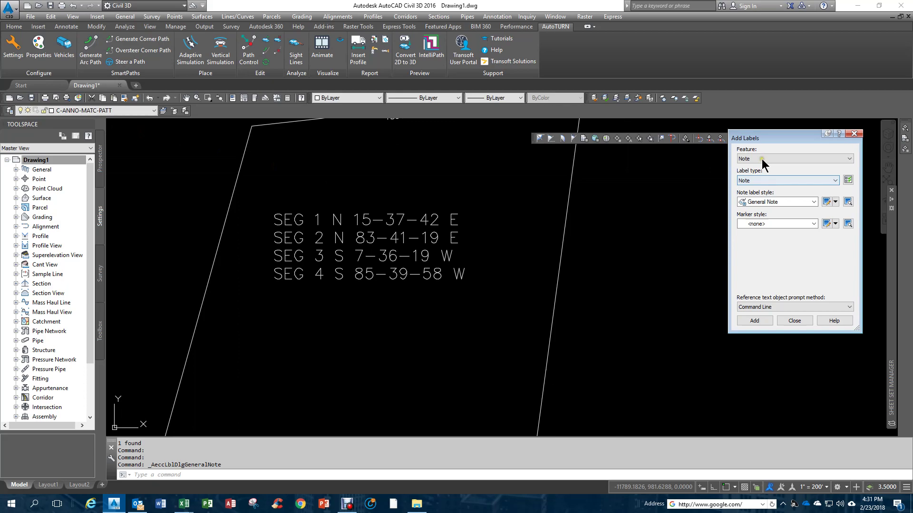
{"action": "left_click", "coordinate": [762, 159]}
{"action": "left_click", "coordinate": [756, 172]}
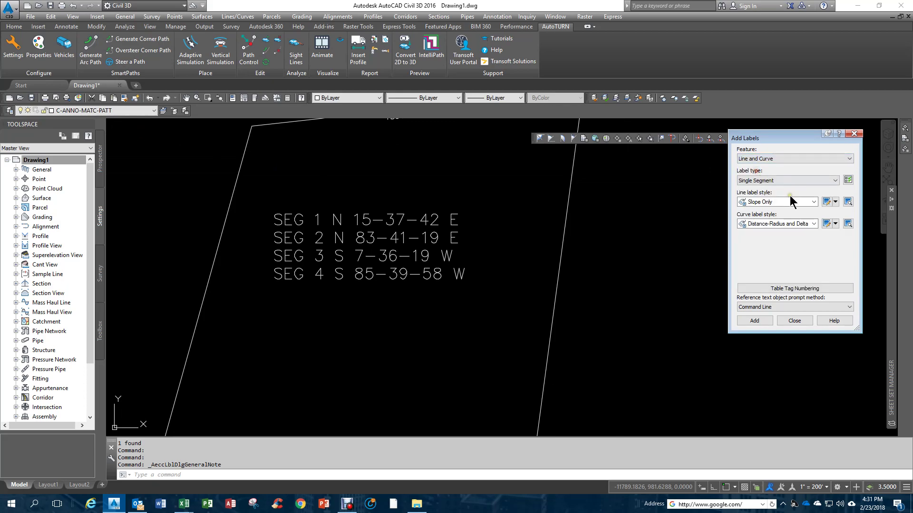
{"action": "left_click", "coordinate": [774, 201]}
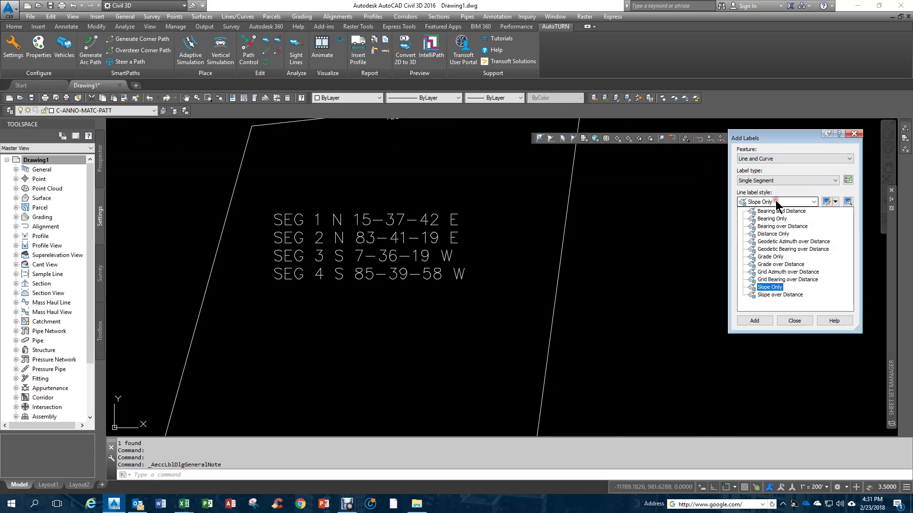
{"action": "left_click", "coordinate": [770, 230]}
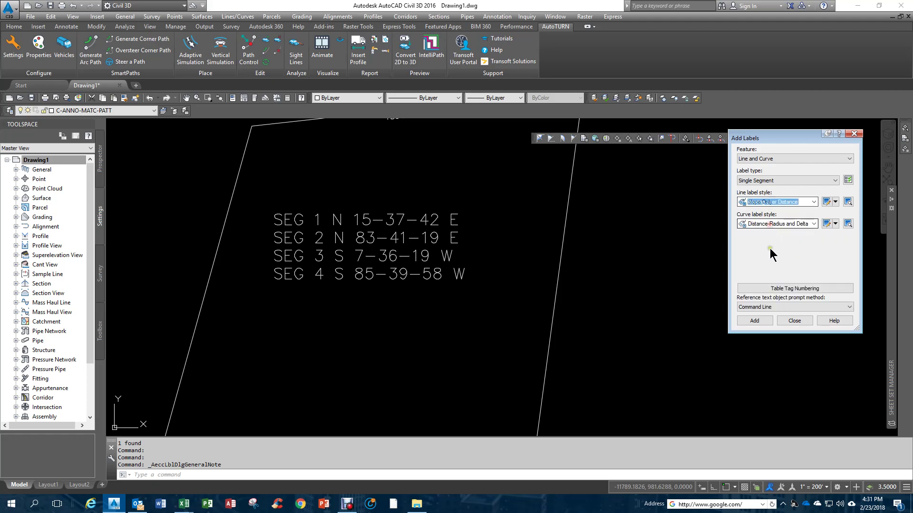
{"action": "left_click", "coordinate": [754, 320]}
{"action": "scroll", "coordinate": [242, 250], "scroll_direction": "down", "scroll_amount": 2}
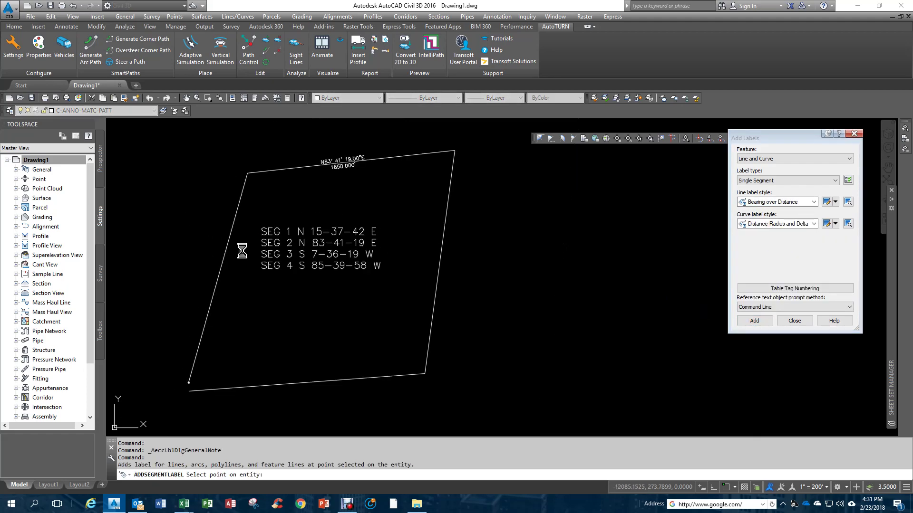
Label the parcel's left, right and bottom edges, then look over the finished labels
{"action": "left_click", "coordinate": [219, 270]}
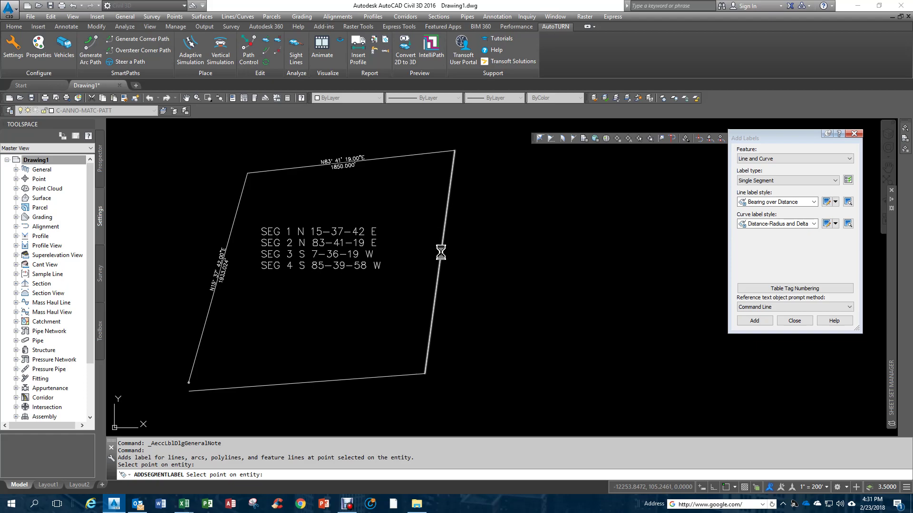
{"action": "left_click", "coordinate": [441, 252]}
{"action": "left_click", "coordinate": [306, 383]}
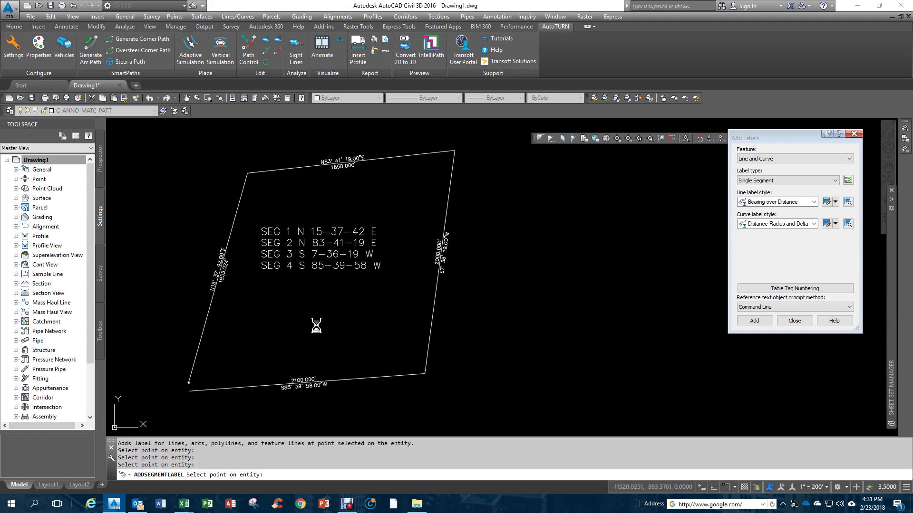
{"action": "key", "text": "Return"}
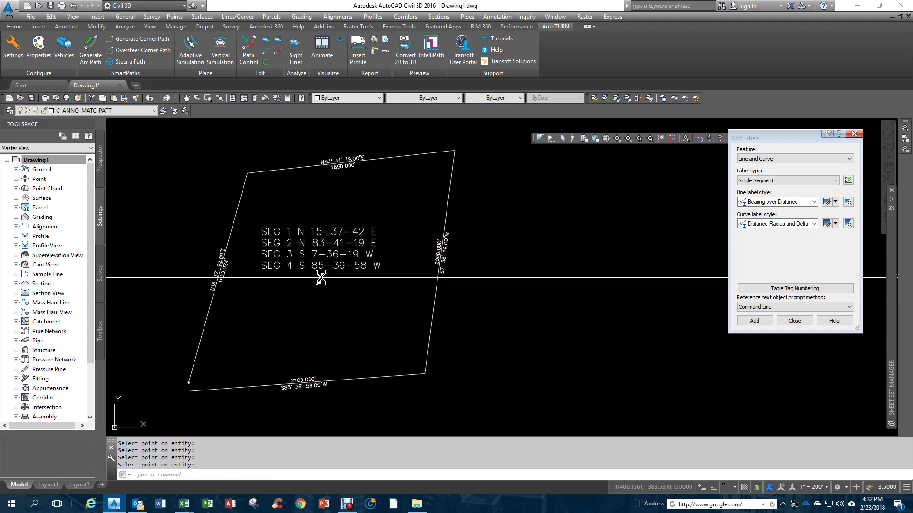
{"action": "scroll", "coordinate": [347, 161], "scroll_direction": "up", "scroll_amount": 2}
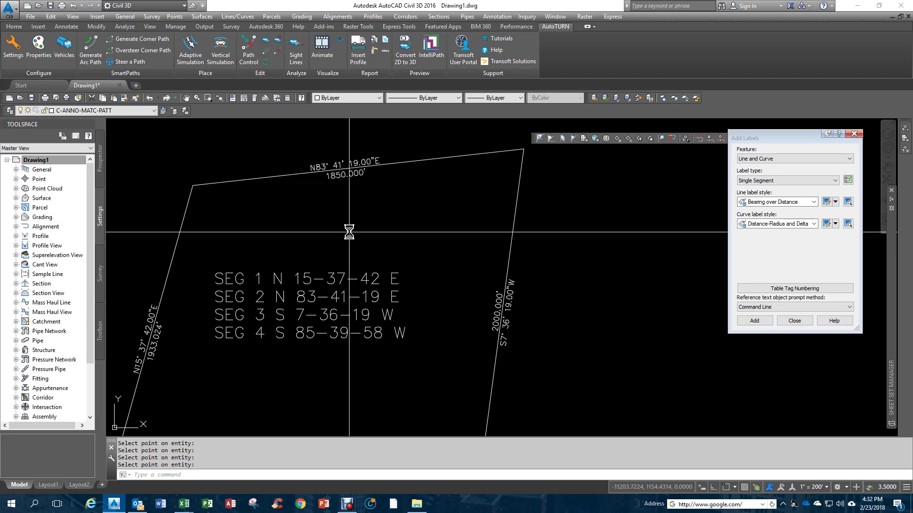
{"action": "middle_click_drag", "start_coordinate": [350, 228], "coordinate": [380, 195]}
{"action": "scroll", "coordinate": [383, 196], "scroll_direction": "down", "scroll_amount": 3}
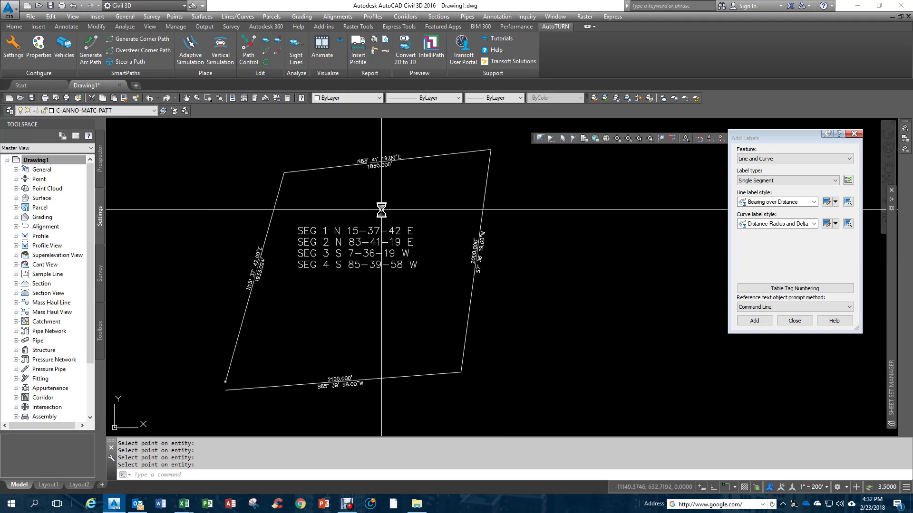
{"action": "scroll", "coordinate": [322, 309], "scroll_direction": "up", "scroll_amount": 3}
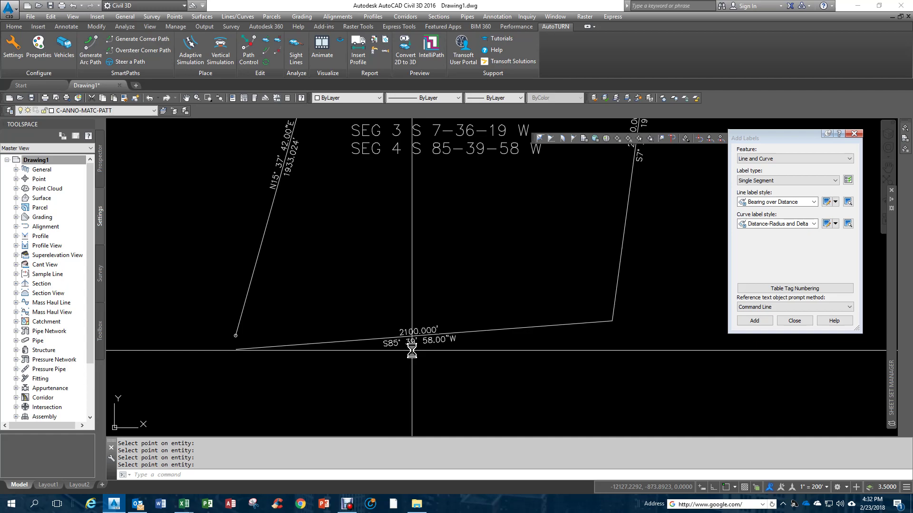
Stretch the bottom edge's left end onto the left edge's endpoint, updating its label to S87°44'38.36"W, 2096.466'
{"action": "key", "text": "Escape"}
{"action": "left_click_drag", "start_coordinate": [291, 360], "coordinate": [240, 335]}
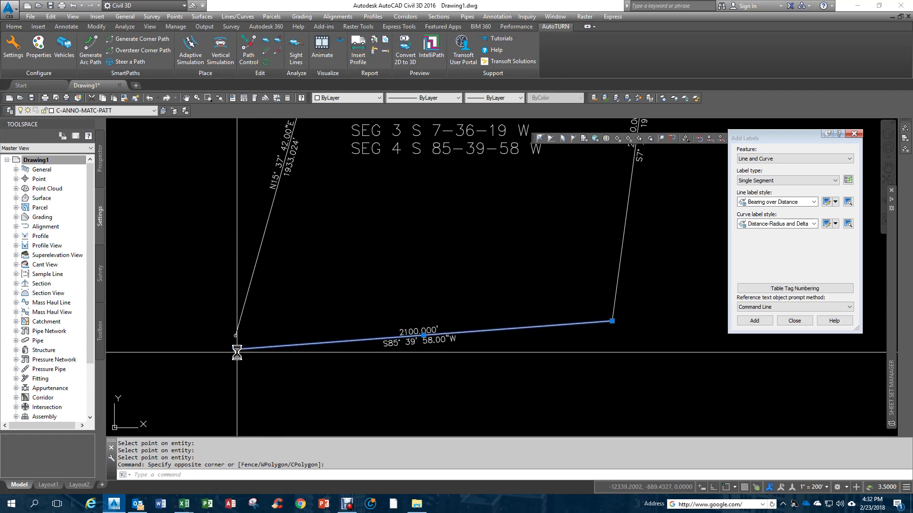
{"action": "left_click", "coordinate": [237, 350]}
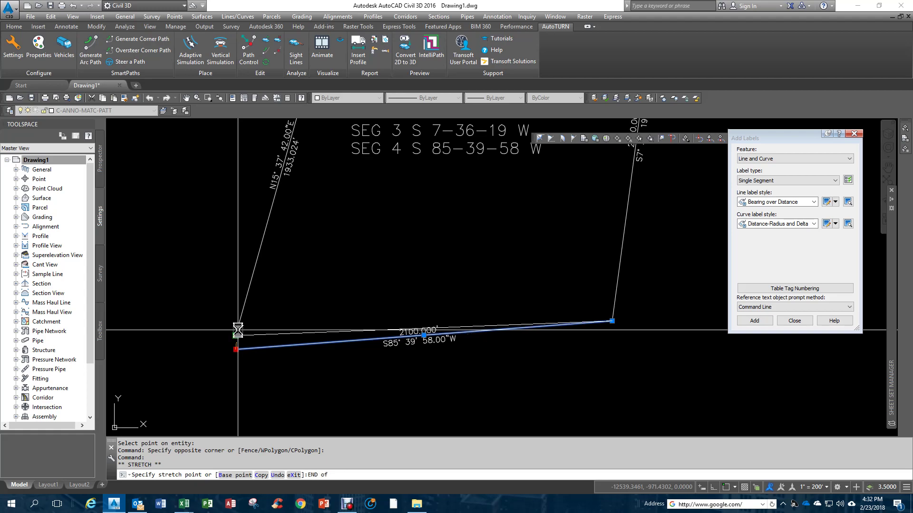
{"action": "left_click", "coordinate": [238, 330]}
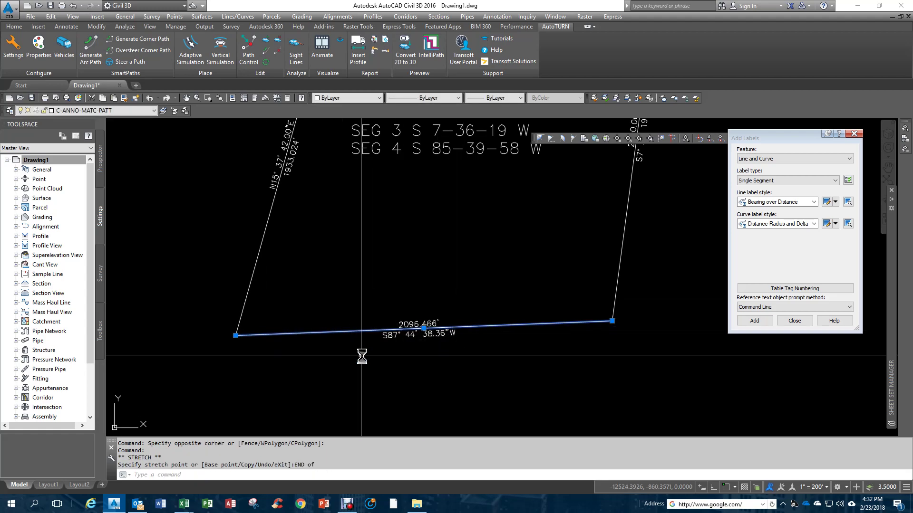